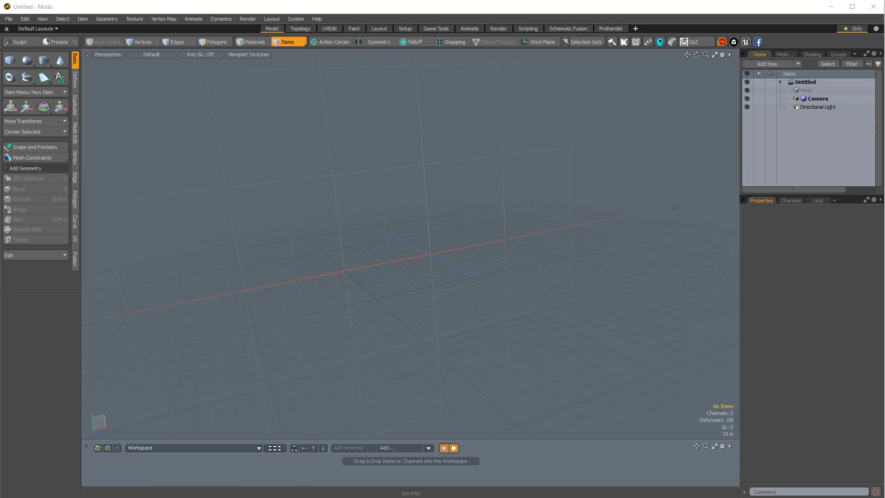
Bring up the Sketchfab Hand model in Chrome and orbit it from back to palm
mouse_move(261, 497)
left_click(310, 488)
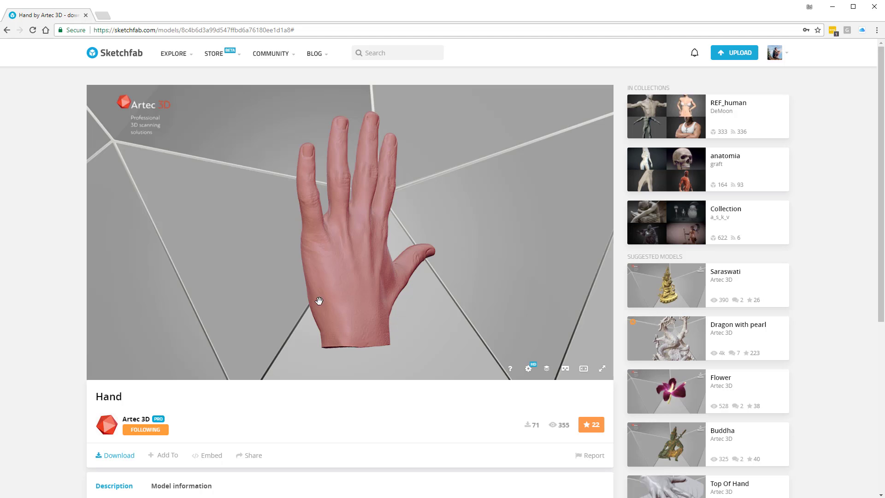
mouse_move(422, 229)
left_mouse_down()
mouse_move(343, 237)
mouse_move(355, 241)
left_mouse_up()
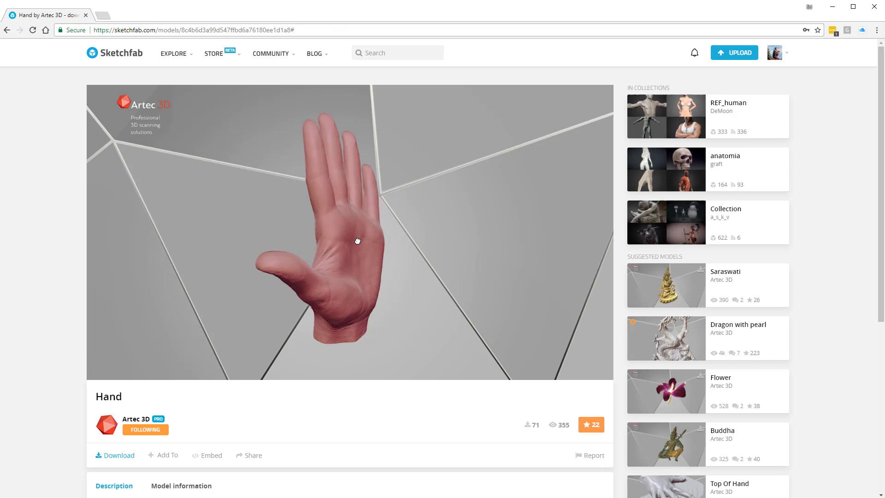
mouse_move(361, 283)
left_mouse_down()
mouse_move(372, 286)
mouse_move(396, 256)
mouse_move(391, 241)
mouse_move(484, 258)
mouse_move(442, 263)
left_mouse_up()
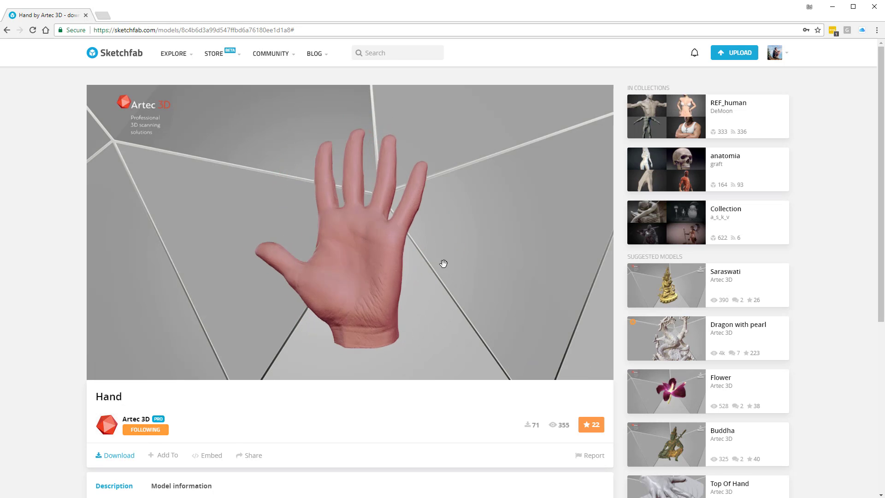
Scroll through the model page to read the Hand scan's scanning description
scroll(117, 390, "down", 2)
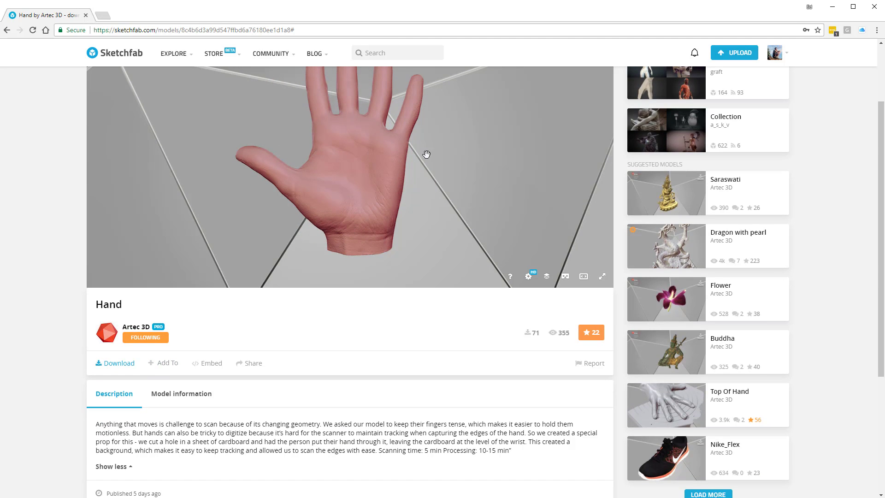
scroll(421, 155, "up", 2)
scroll(412, 161, "down", 1)
scroll(54, 150, "up", 1)
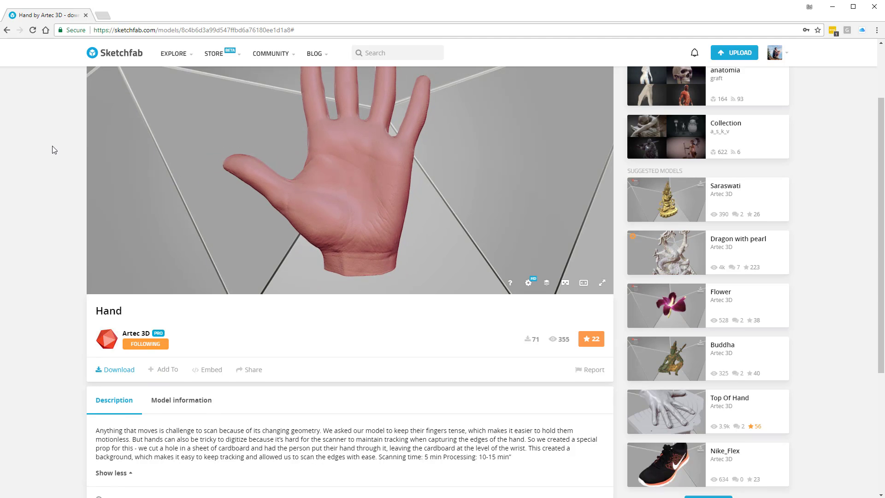
scroll(81, 244, "down", 2)
scroll(117, 312, "down", 1)
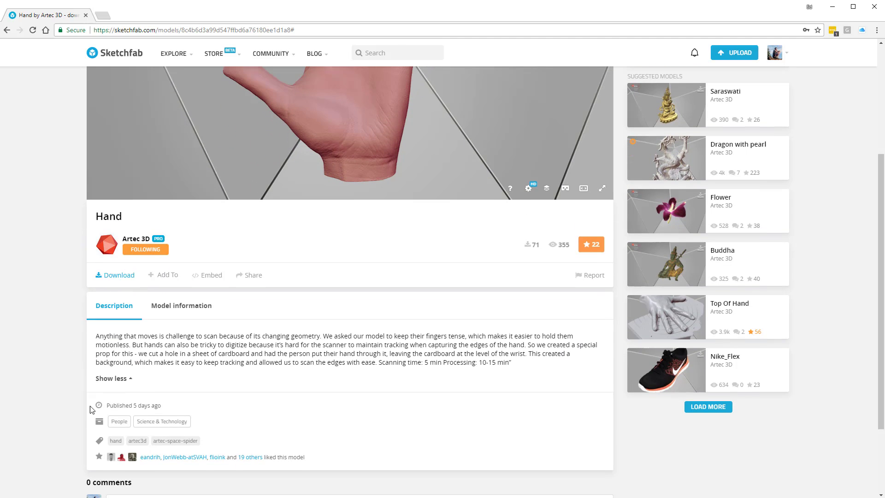
scroll(304, 300, "up", 4)
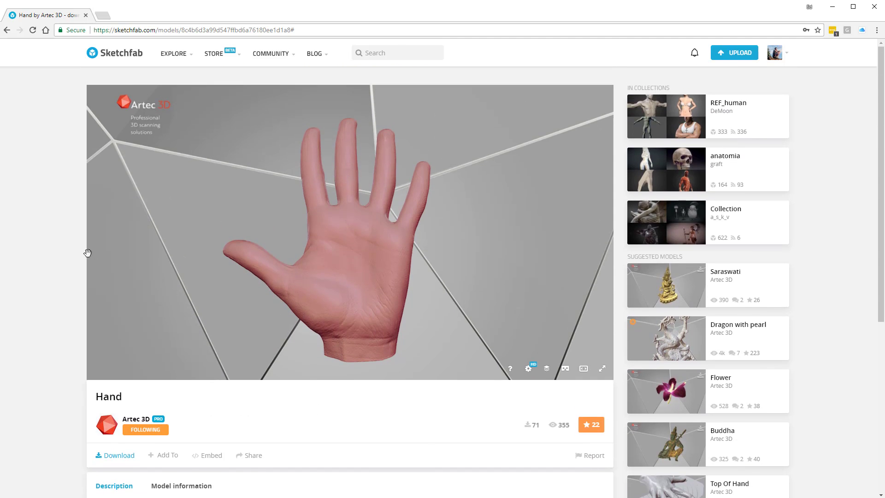
scroll(62, 257, "down", 1)
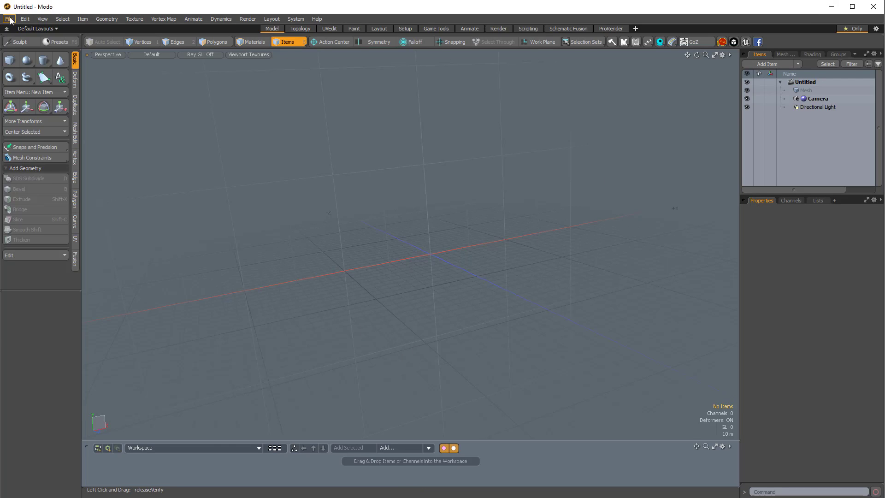
Import the Hand_Artec_Space_Spider_001 OBJ file with the default import options
left_click(9, 19)
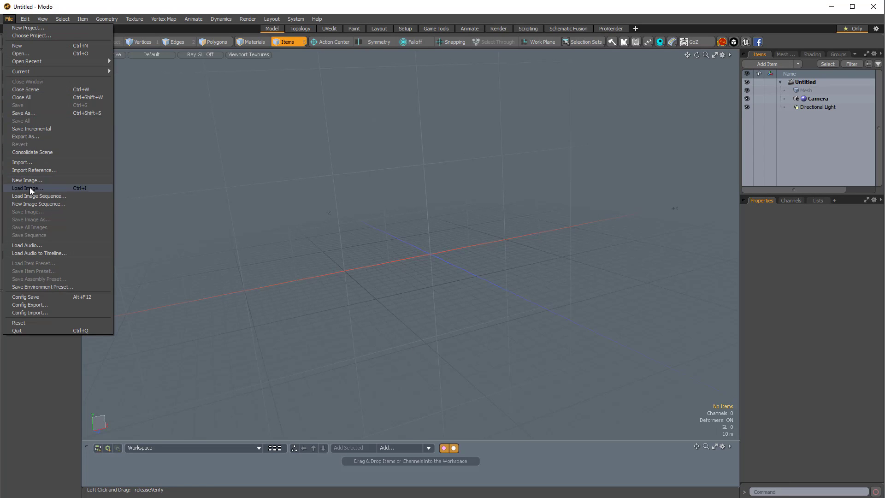
left_click(40, 163)
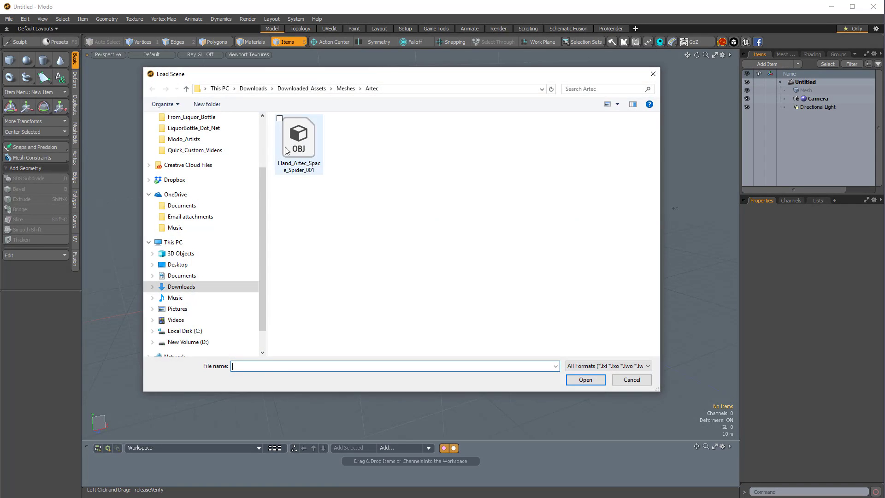
left_click(299, 147)
double_click(299, 147)
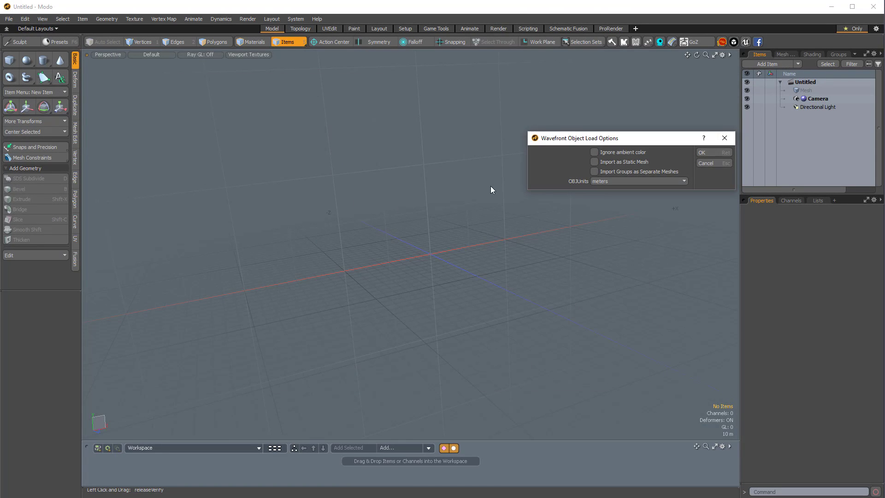
left_click(709, 151)
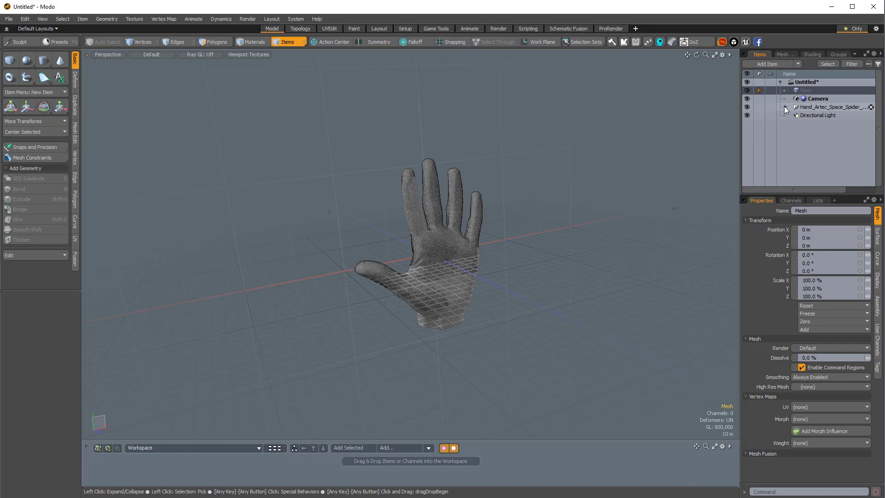
Move Mesh (2) out to the scene's top level and delete its emptied parent item
left_click(785, 107)
left_click(812, 115)
left_click_drag(812, 115, 824, 119)
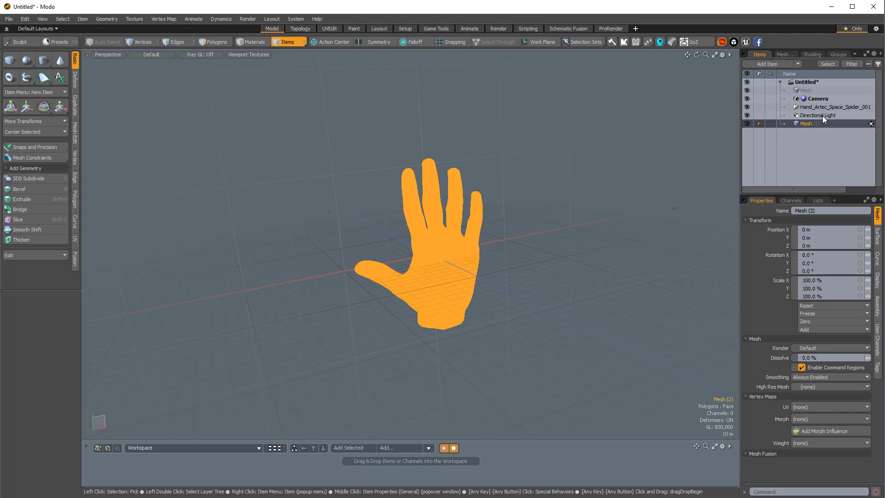
left_click(870, 107)
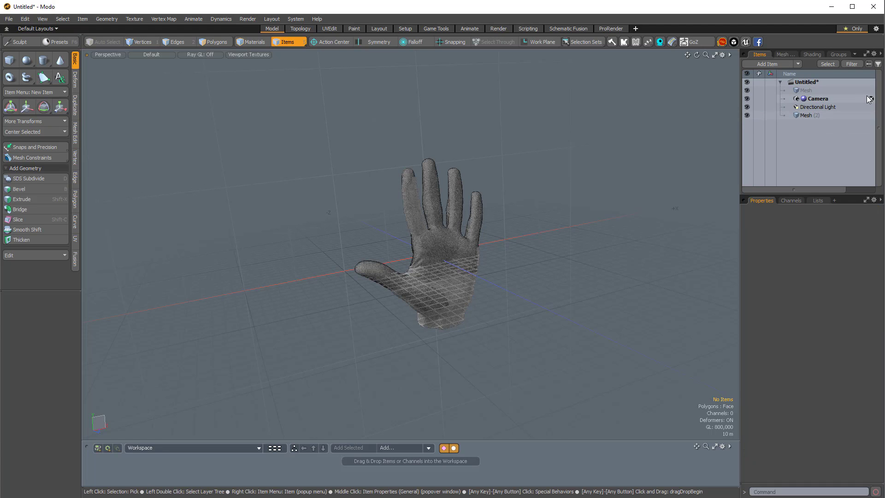
Delete the empty leftover Mesh item and hide the Grid Work Plane
left_click(871, 92)
scroll(537, 238, "up", 5)
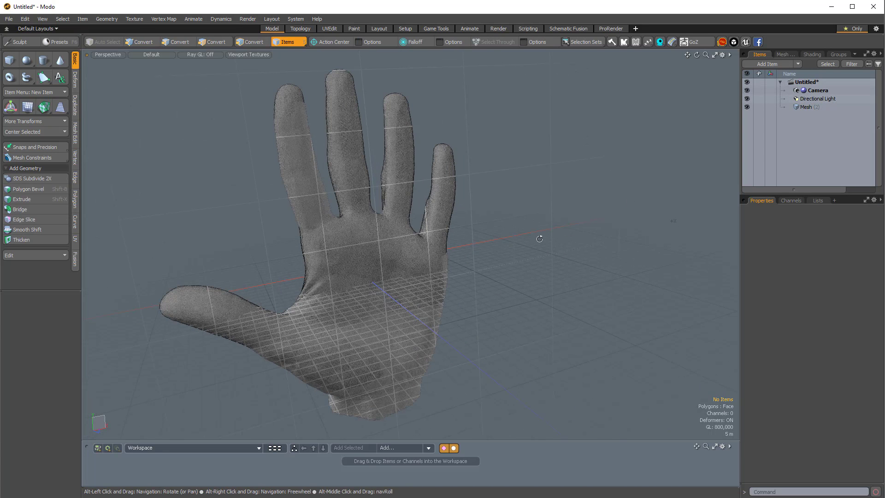
key("ctrl+3")
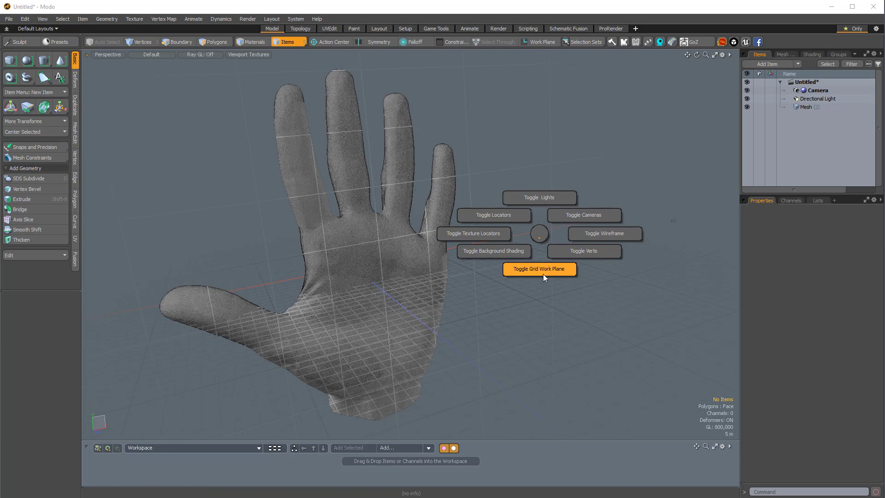
left_click(543, 274)
Orbit and zoom around the hand, getting close to the fingers
left_click_drag(520, 284, 448, 258, "alt")
scroll(449, 259, "up", 4)
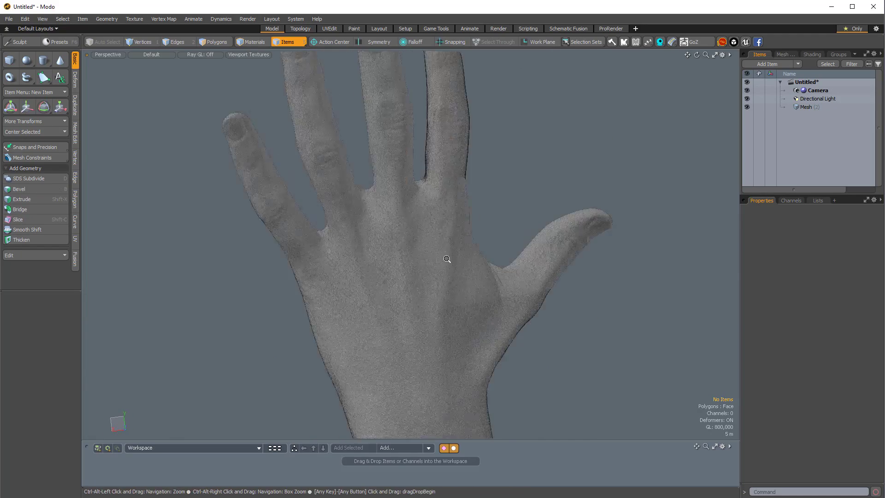
left_click_drag(456, 204, 464, 339, "alt+shift")
scroll(419, 172, "up", 3)
mouse_move(420, 172)
left_mouse_down("alt")
mouse_move(502, 192)
mouse_move(427, 228)
mouse_move(460, 233)
mouse_move(428, 185)
left_mouse_up("alt")
scroll(460, 233, "down", 3)
mouse_move(429, 295)
left_mouse_down("alt")
mouse_move(438, 318)
mouse_move(422, 263)
mouse_move(430, 277)
left_mouse_up("alt")
scroll(422, 263, "down", 2)
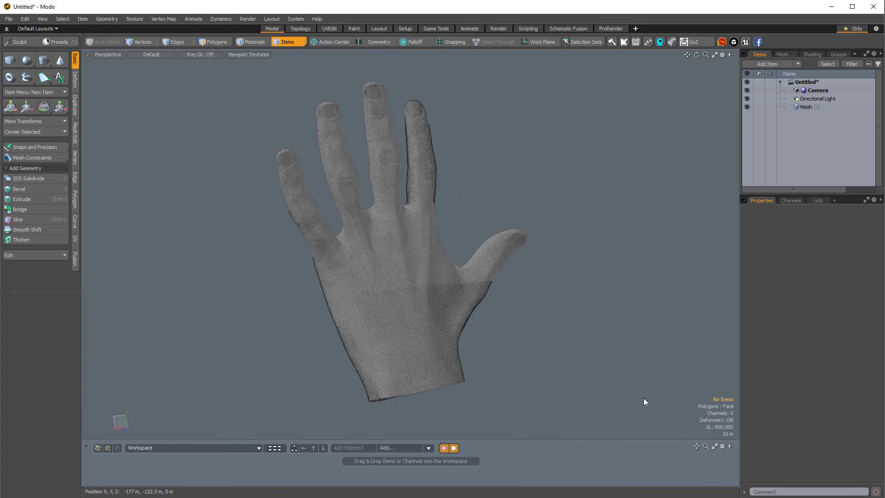
Check the cut wrist underside and back of the hand, then select the mesh in Polygons mode
left_click_drag(442, 364, 543, 375, "alt")
left_click_drag(544, 376, 482, 302, "alt")
left_click_drag(482, 301, 420, 273, "ctrl+alt")
left_click_drag(420, 272, 428, 322, "alt+shift")
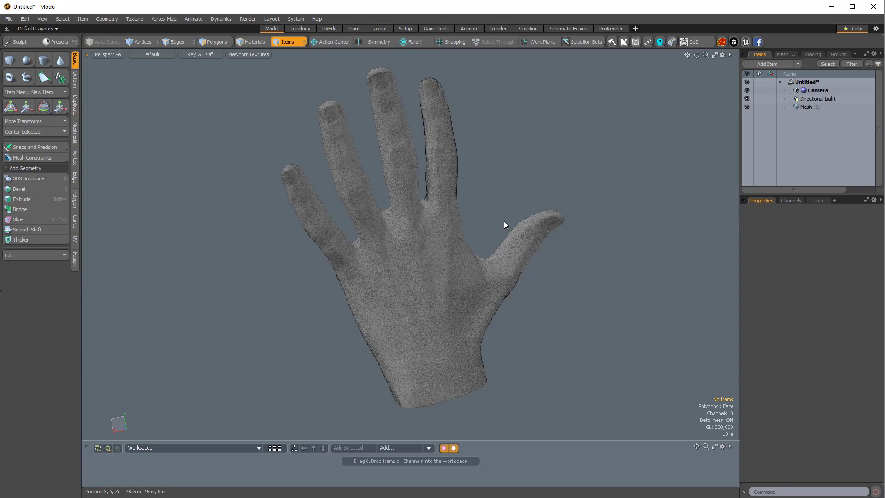
left_click(443, 219)
key("3")
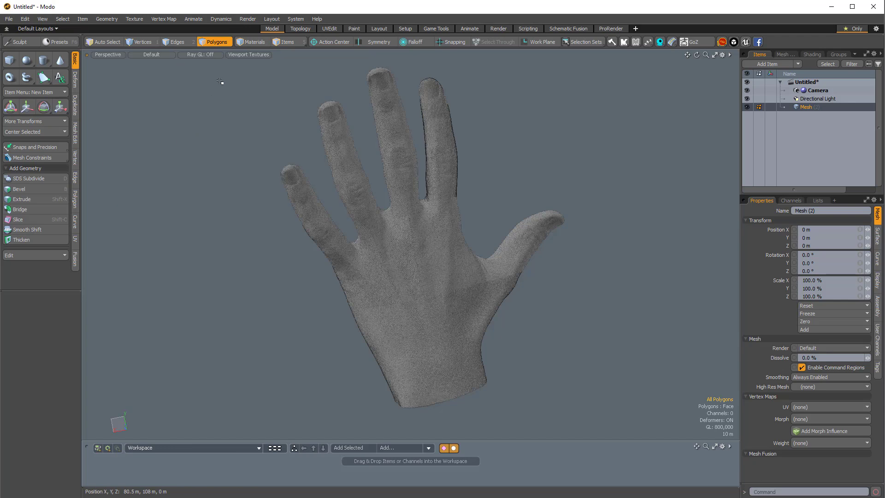
Widen the Commands panel and open the Automatic Retopology settings
left_click(76, 138)
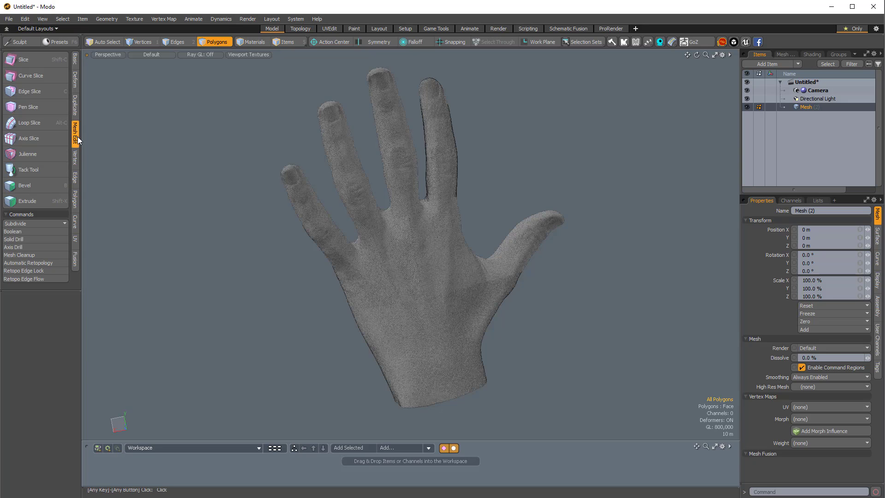
left_click_drag(81, 142, 114, 142)
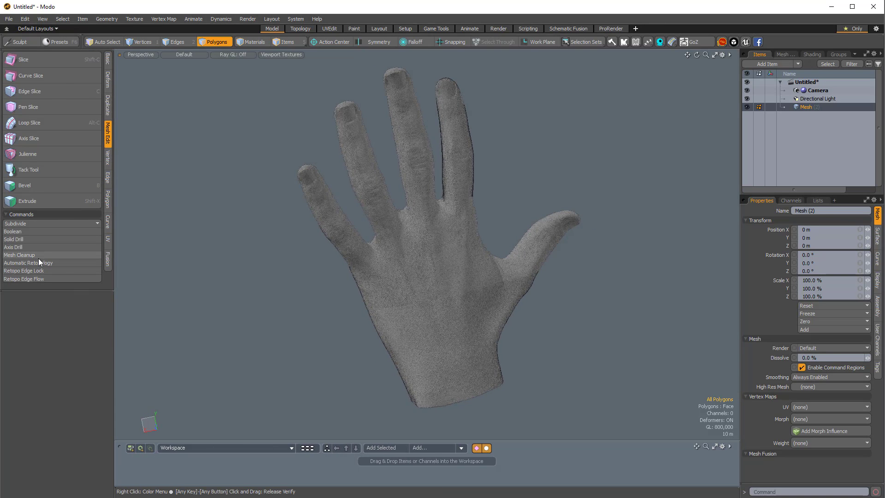
left_click(26, 262)
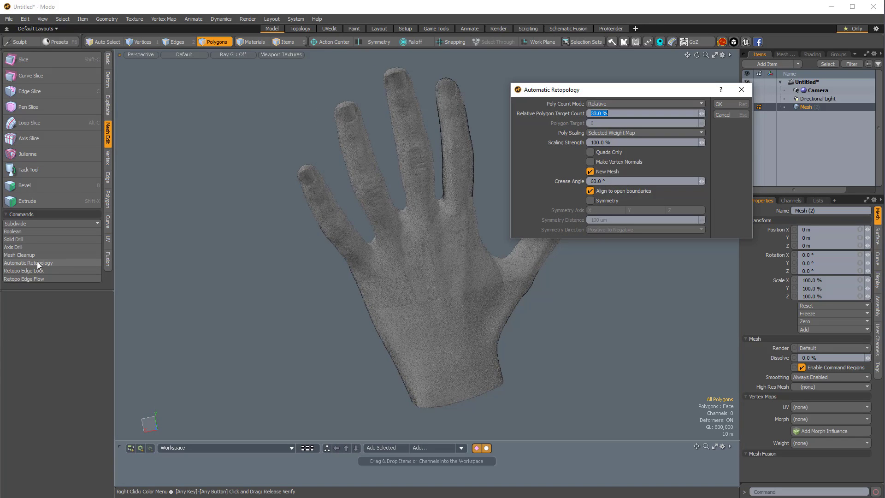
left_click_drag(591, 91, 633, 85)
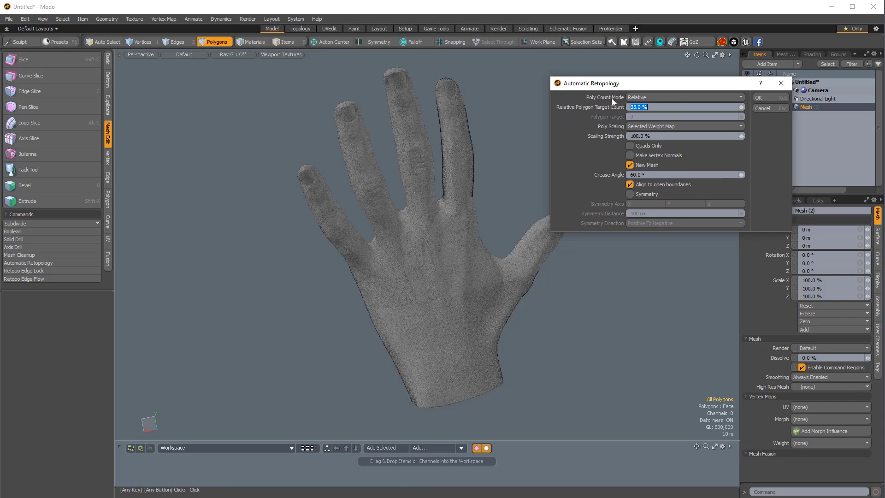
Set Poly Count Mode to Absolute, Polygon Target 10000, and enable Quads Only
left_click(637, 98)
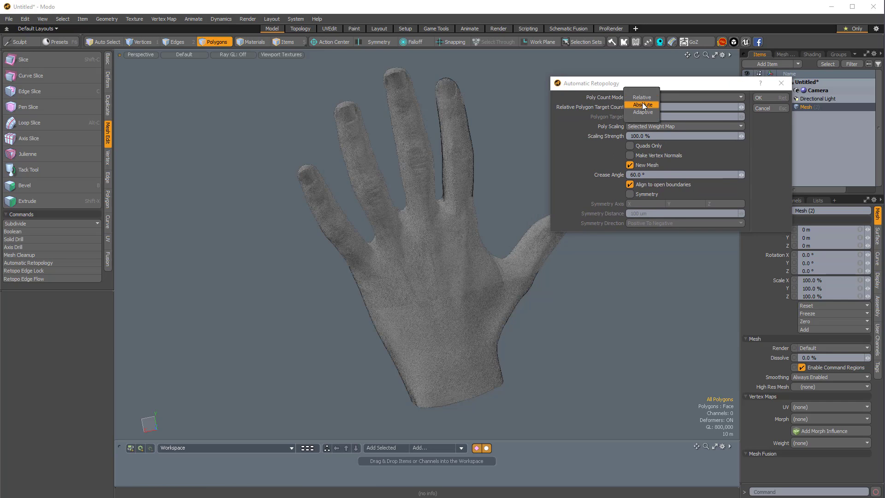
left_click(642, 105)
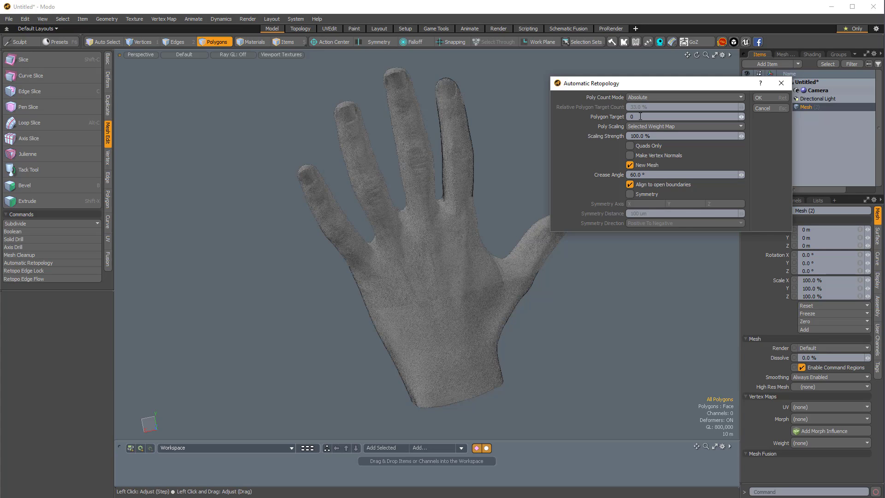
left_click_drag(636, 86, 657, 87)
double_click(662, 116)
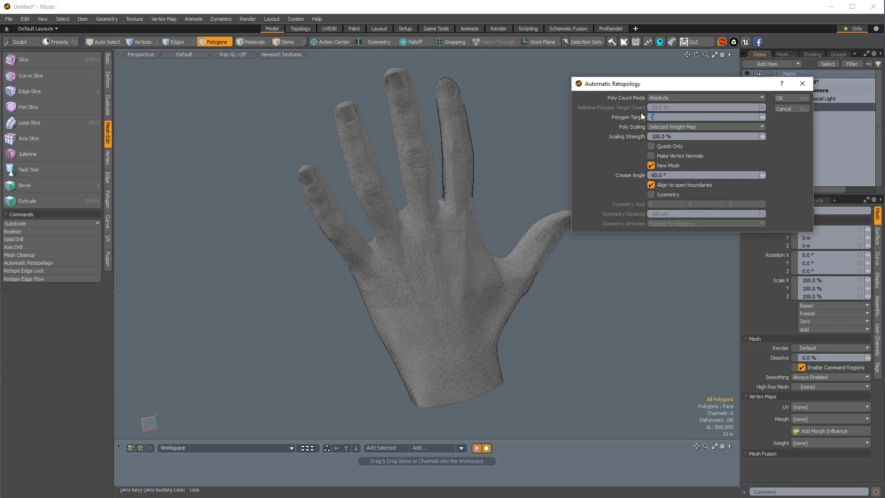
type("10000")
left_click(651, 146)
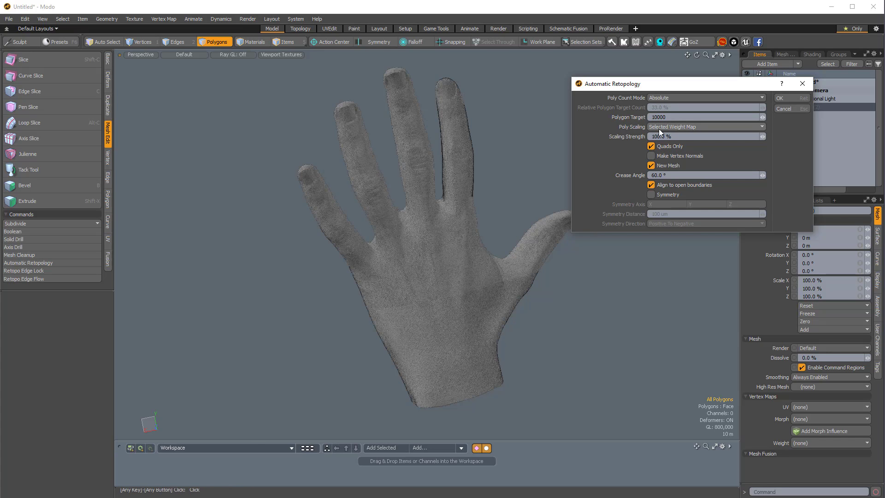
left_click_drag(658, 88, 589, 94)
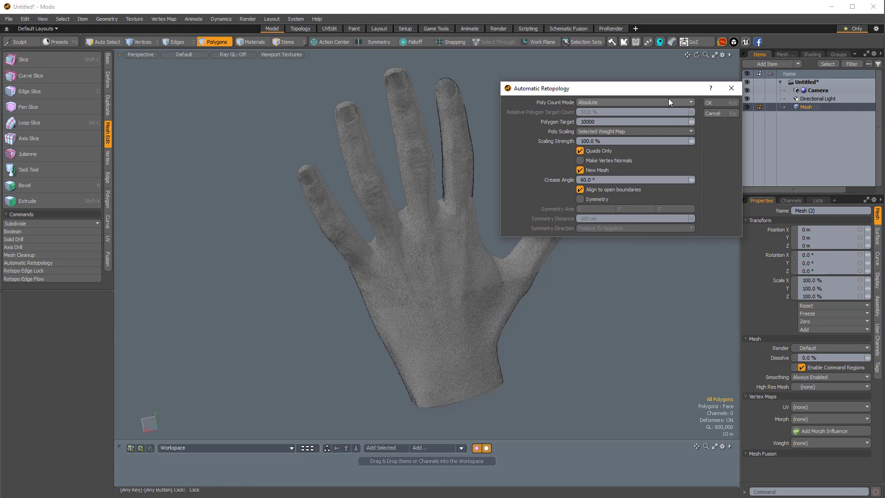
Create the retopologized hand, hide the dense Mesh (2), and orbit around the result
left_click(710, 102)
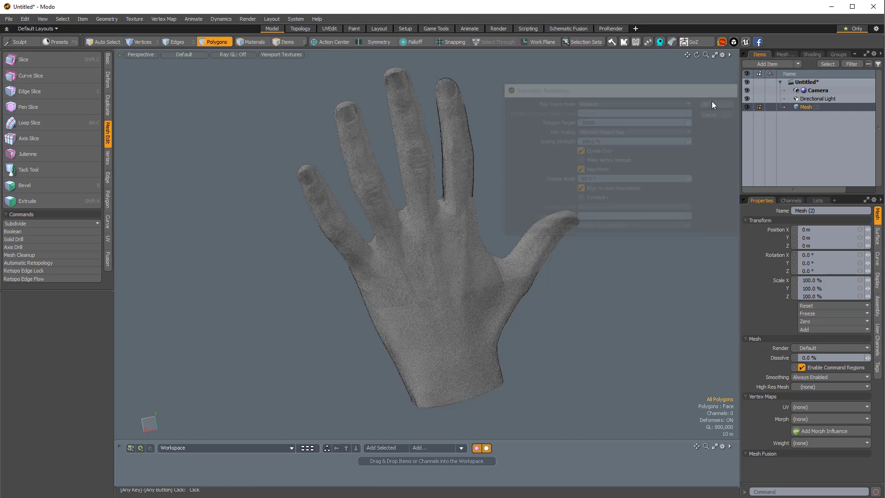
left_click(747, 107)
left_click_drag(596, 267, 691, 387, "alt")
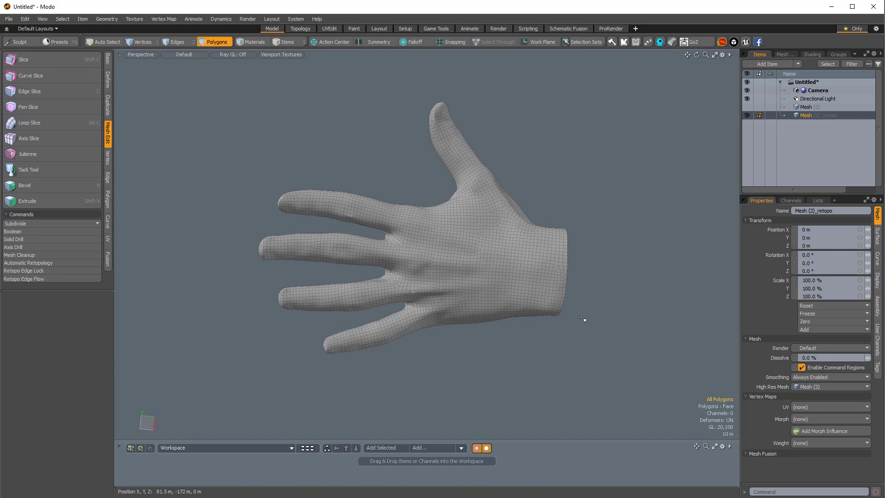
left_click_drag(582, 318, 535, 258, "alt")
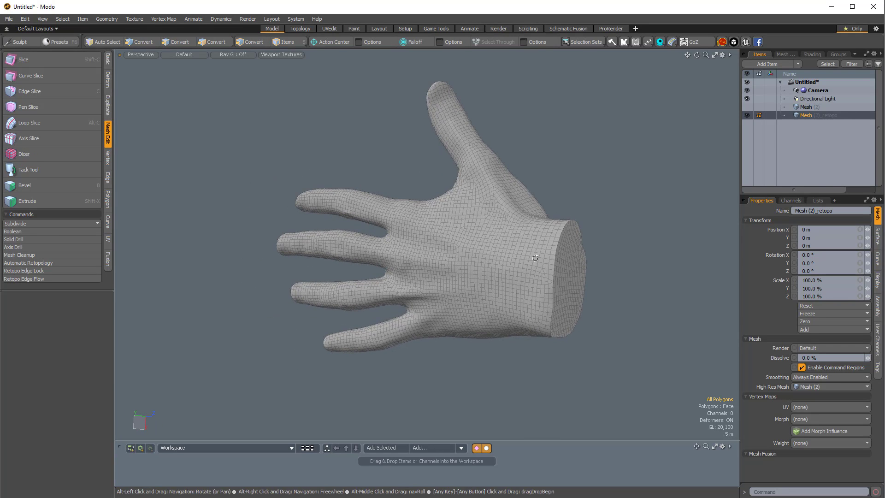
In Statistics, break Polygons down By Vertex and select all four-sided polygons
left_click(817, 200)
left_click_drag(818, 194, 810, 176)
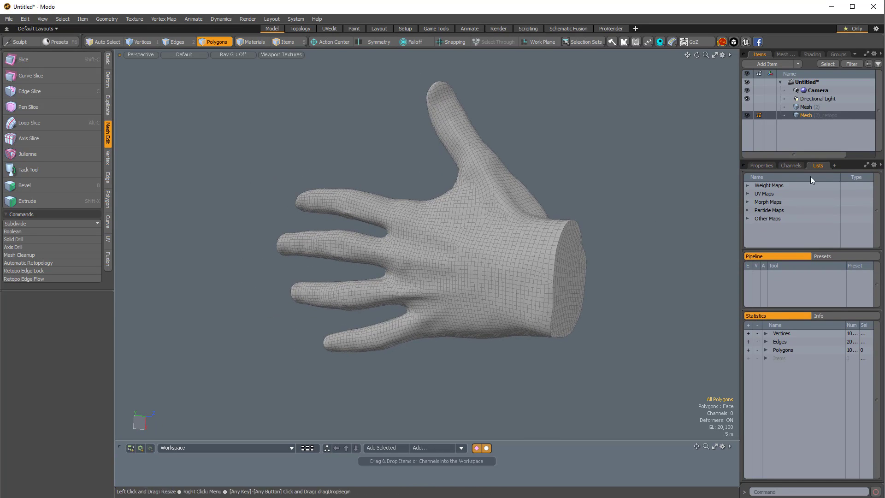
left_click(765, 350)
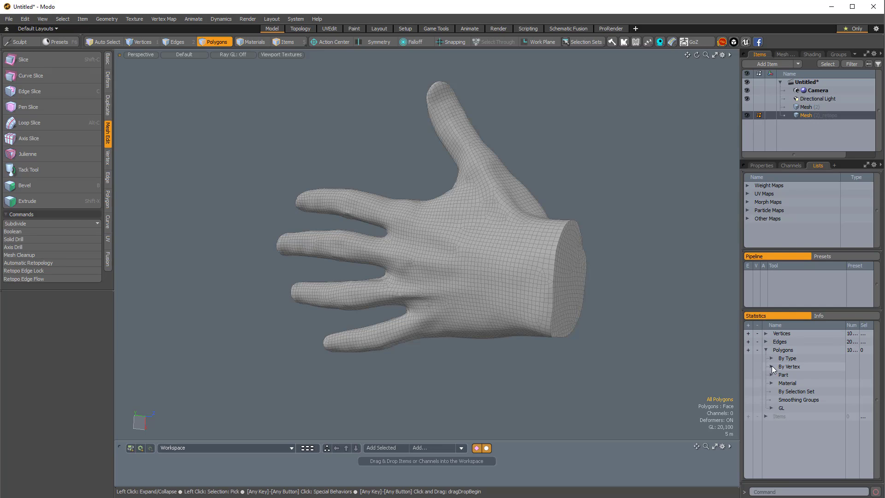
left_click(771, 366)
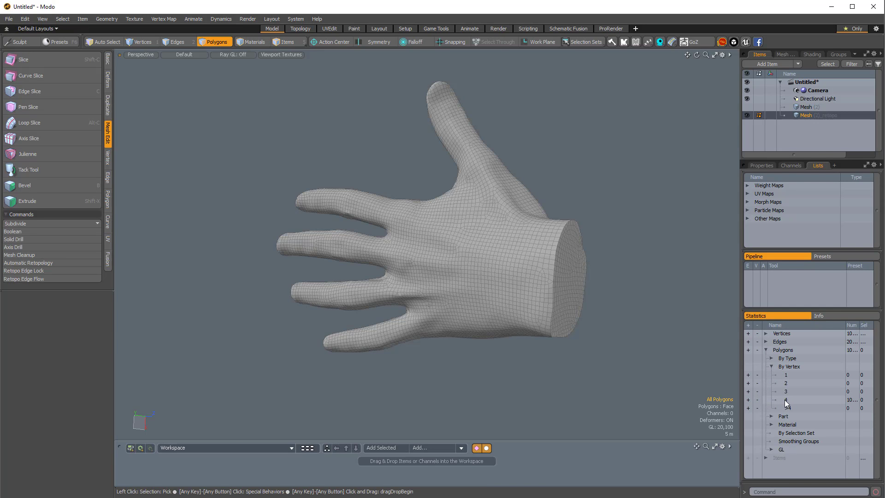
left_click(747, 399)
Inspect the selected quads on the hand, then clear the selection and collapse the breakdown
left_click_drag(627, 241, 596, 316, "alt")
left_click(595, 315)
left_click_drag(546, 295, 655, 302, "alt")
left_click_drag(654, 302, 683, 307, "alt+shift")
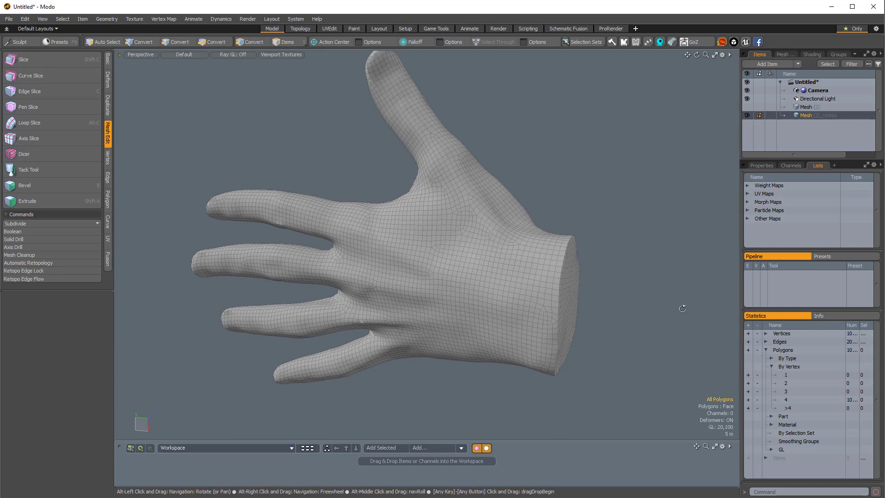
left_click(771, 367)
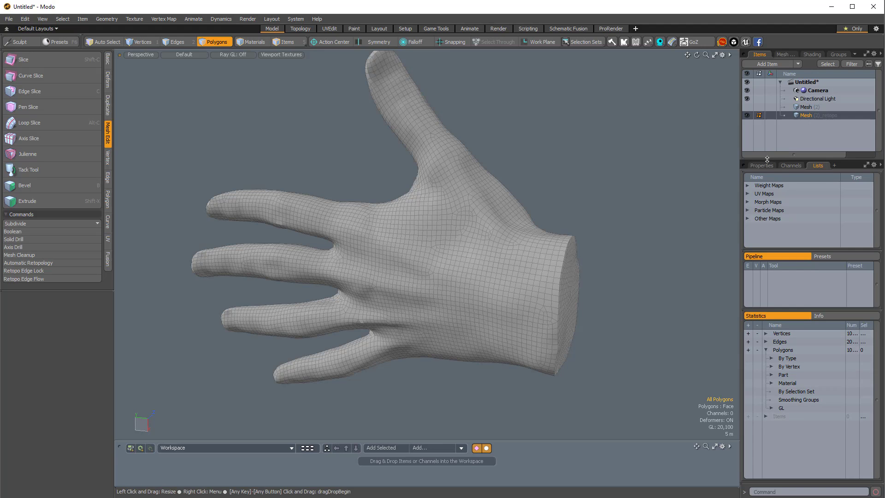
left_click_drag(768, 162, 768, 196)
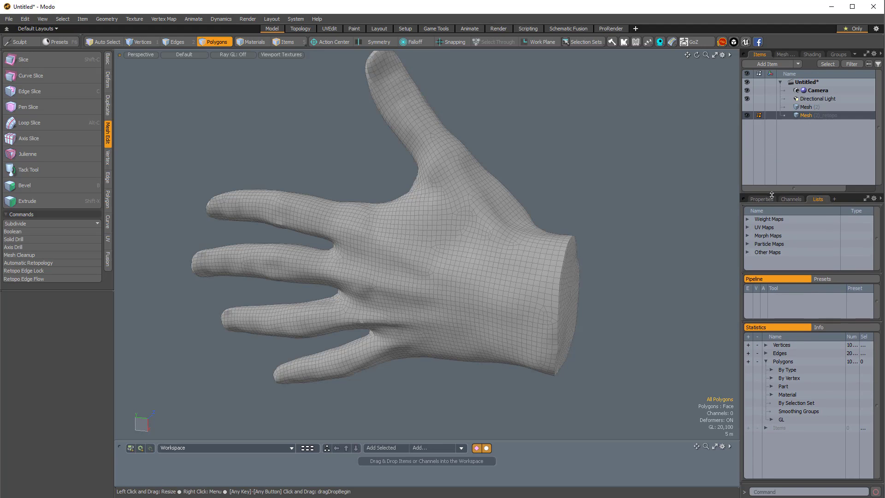
Show and select the dense Mesh (2) scan again and reopen Automatic Retopology
left_click(747, 106)
left_click(806, 107)
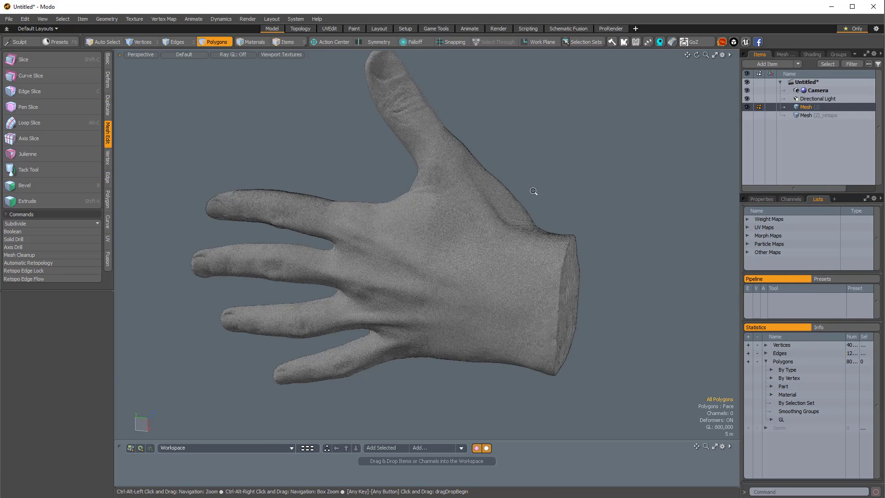
left_click_drag(533, 192, 535, 215, "alt")
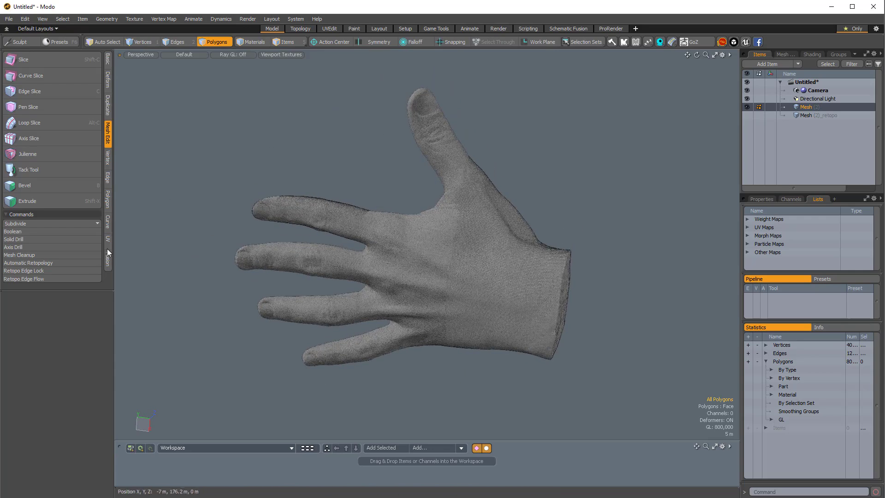
left_click(24, 263)
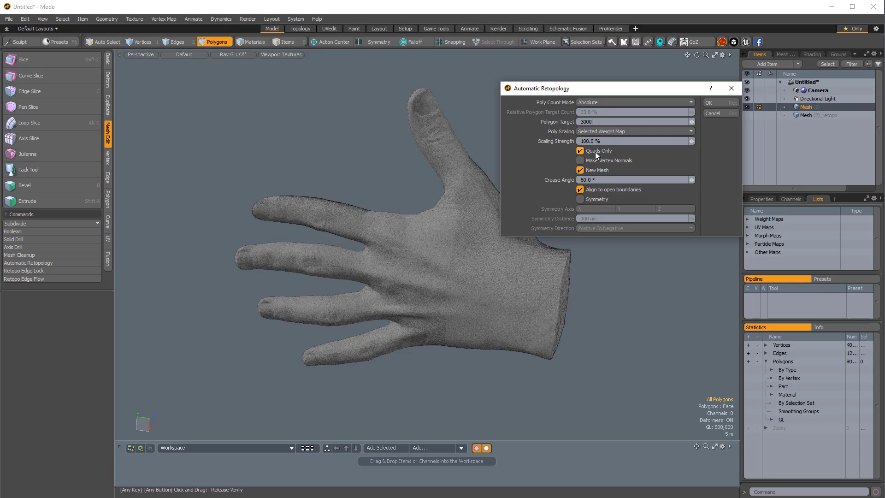
Run the 3000-target retopology, hide Mesh (2), and orbit around the 3058-polygon hand
left_click(717, 102)
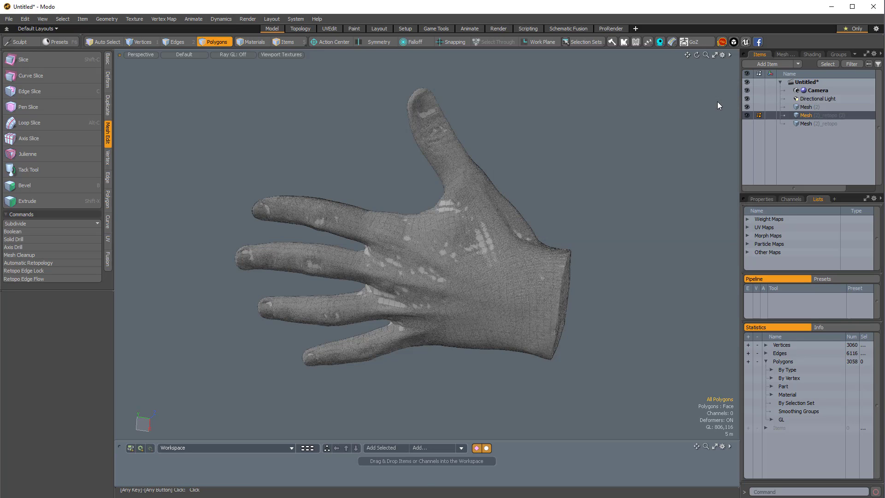
left_click(746, 107)
left_click_drag(559, 236, 227, 233, "alt")
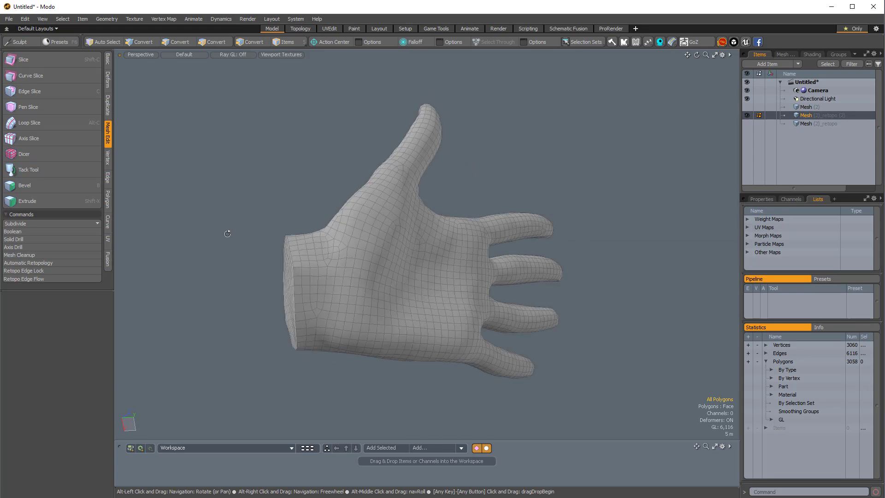
left_click_drag(520, 233, 171, 198, "alt")
left_click_drag(502, 211, 350, 216, "ctrl+alt")
left_click_drag(415, 230, 543, 247, "alt")
left_click_drag(431, 182, 539, 228, "alt")
left_click_drag(340, 201, 451, 190, "alt")
Reopen Automatic Retopology, close it without running, and inspect the wrist cap
left_click(43, 263)
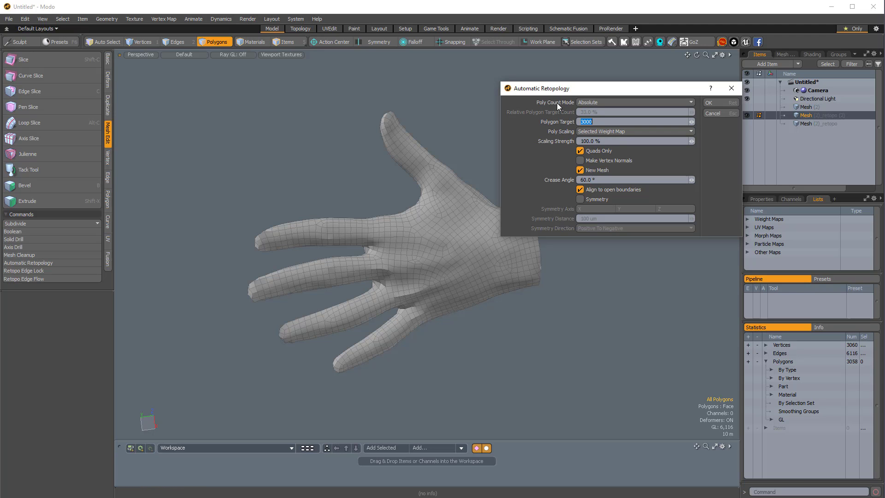
left_click(731, 88)
left_click_drag(431, 226, 372, 233, "alt")
left_click_drag(474, 208, 459, 237, "alt")
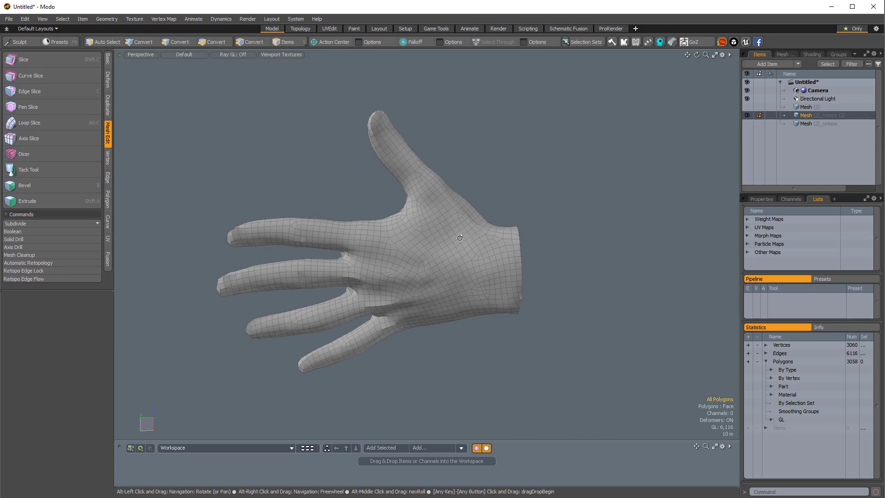